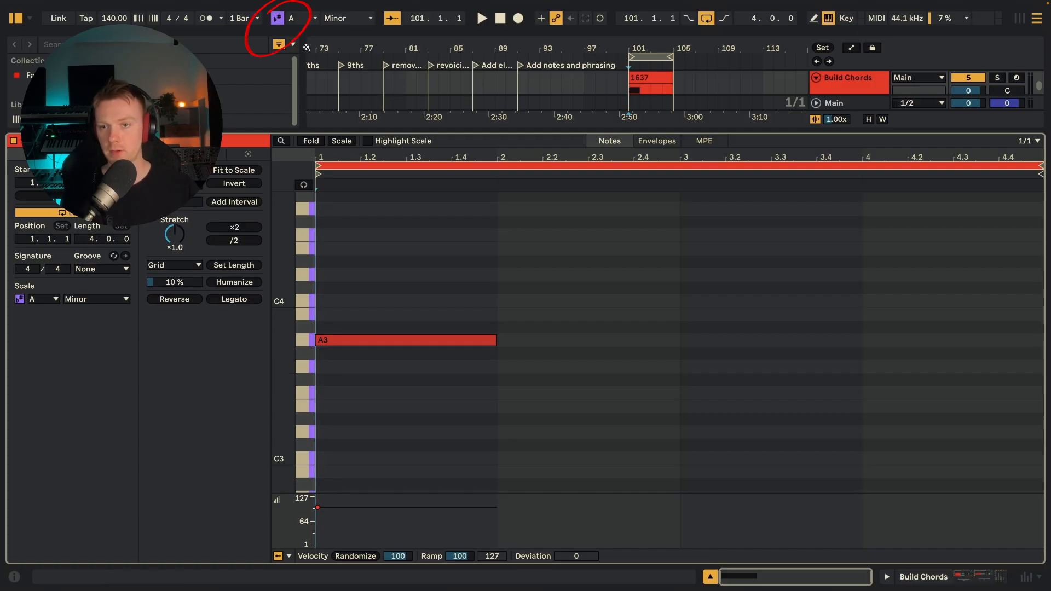
{"action": "left_click", "coordinate": [276, 18]}
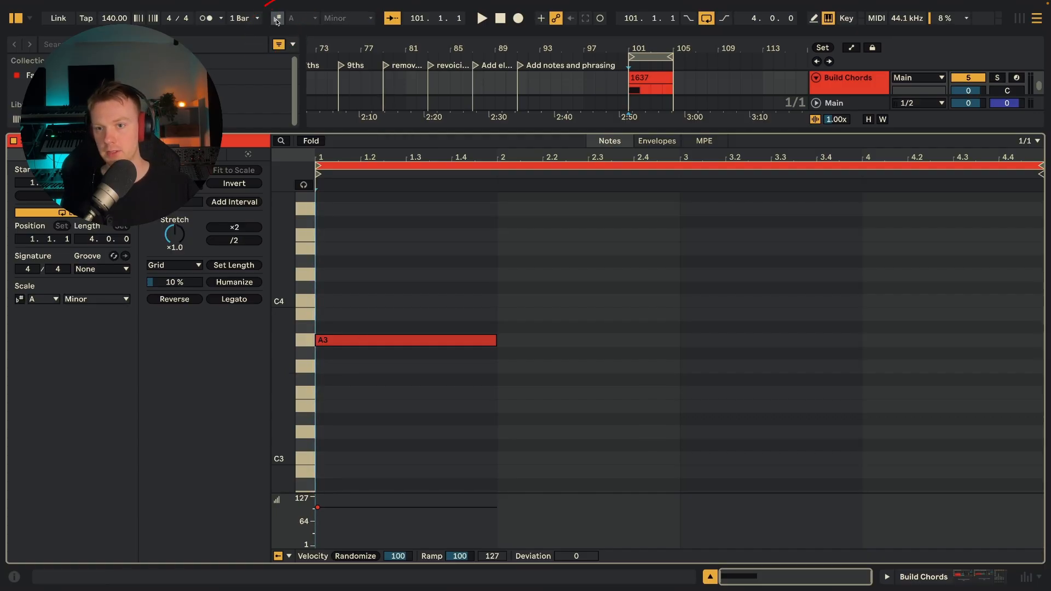
{"action": "left_click", "coordinate": [277, 19]}
{"action": "left_click", "coordinate": [316, 20]}
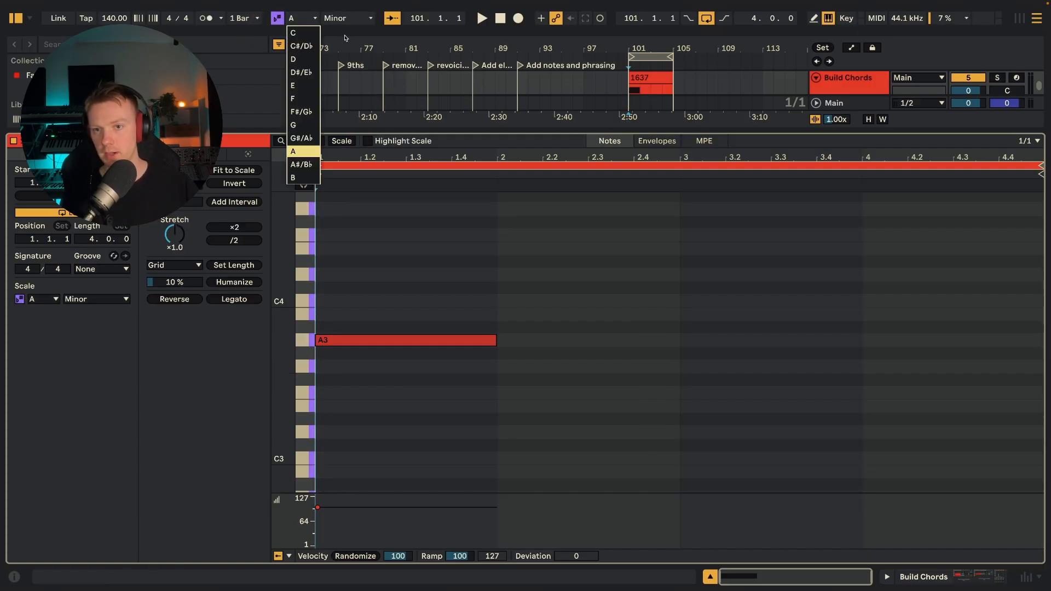
{"action": "left_click", "coordinate": [369, 20]}
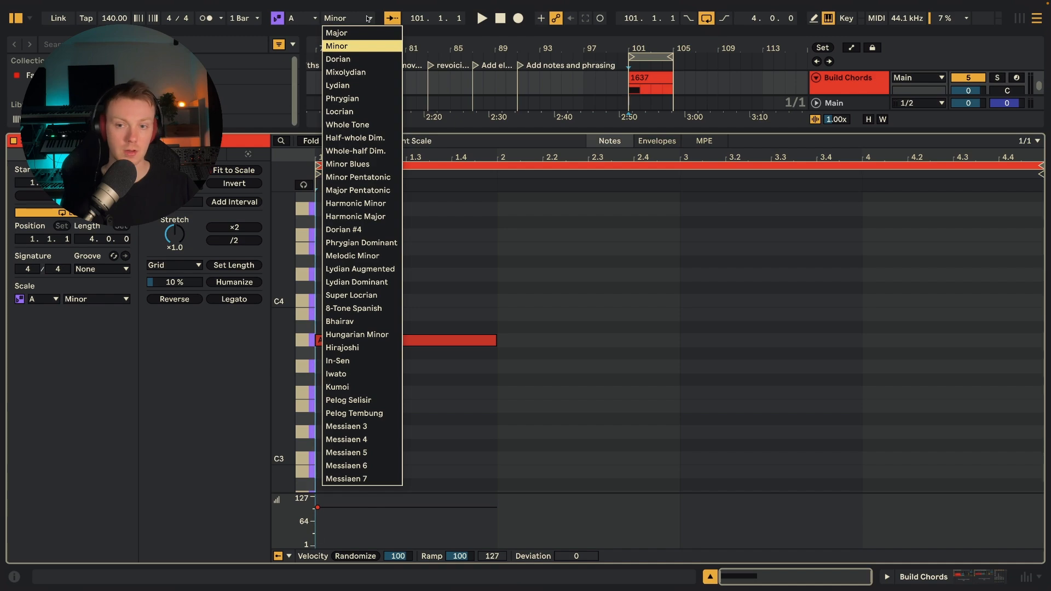
{"action": "left_click", "coordinate": [500, 225]}
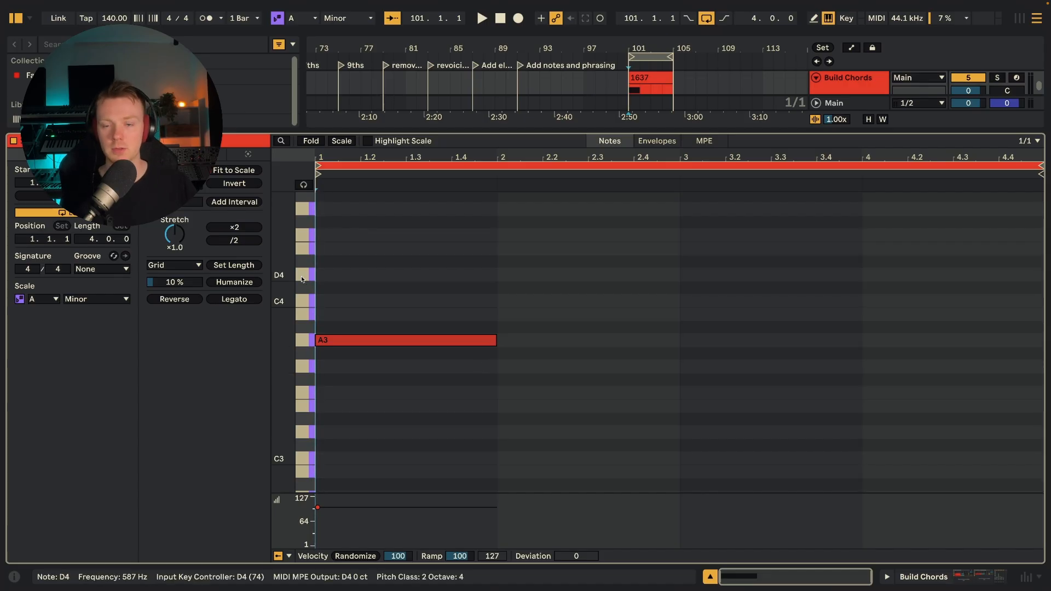
- Add a fifth to the A3 root note by copying it up 7 semitones to E4, and play it back
{"action": "left_click", "coordinate": [391, 342]}
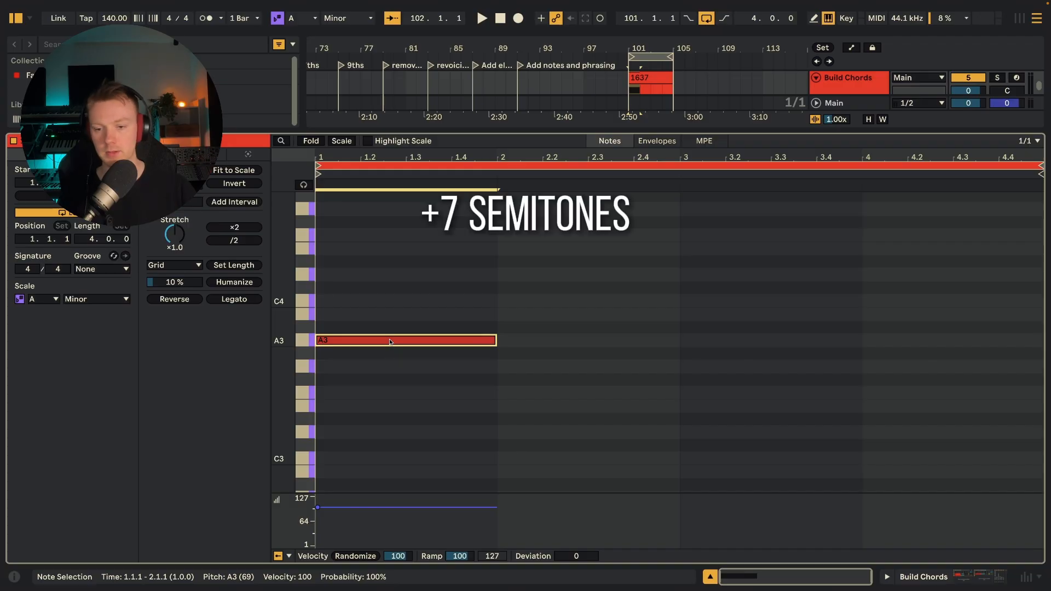
{"action": "left_click_drag", "start_coordinate": [388, 336], "coordinate": [390, 253]}
{"action": "key", "text": "space"}
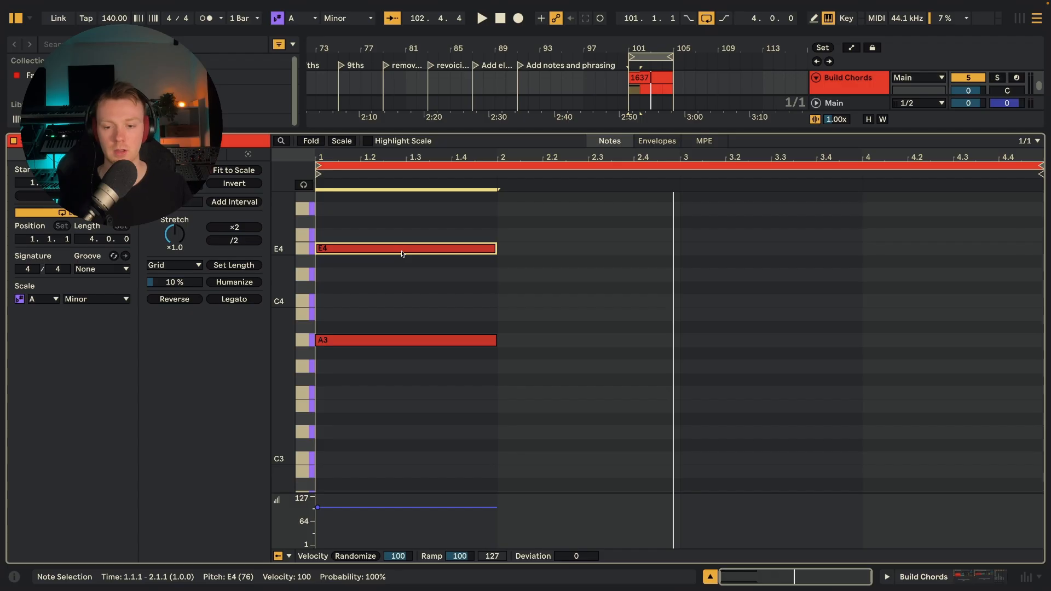
{"action": "key", "text": "space"}
- Copy the A3–E4 fifth to the other bars as F3–C4, C3–G3 and G3–D4, and play the progression
{"action": "key", "text": "ctrl+a"}
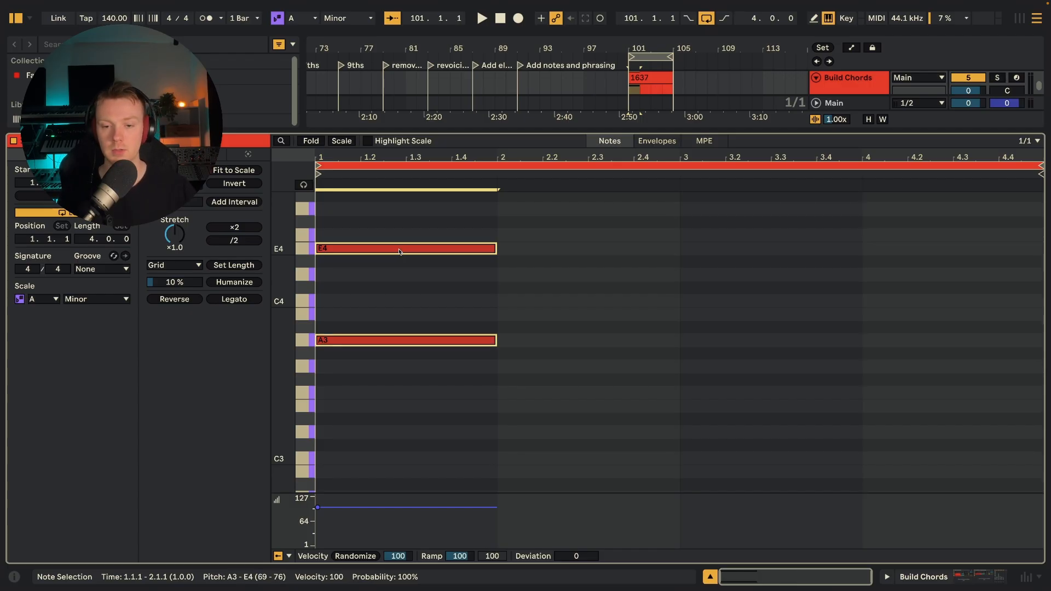
{"action": "left_click_drag", "start_coordinate": [400, 251], "coordinate": [995, 282], "text": "alt"}
{"action": "key", "text": "space"}
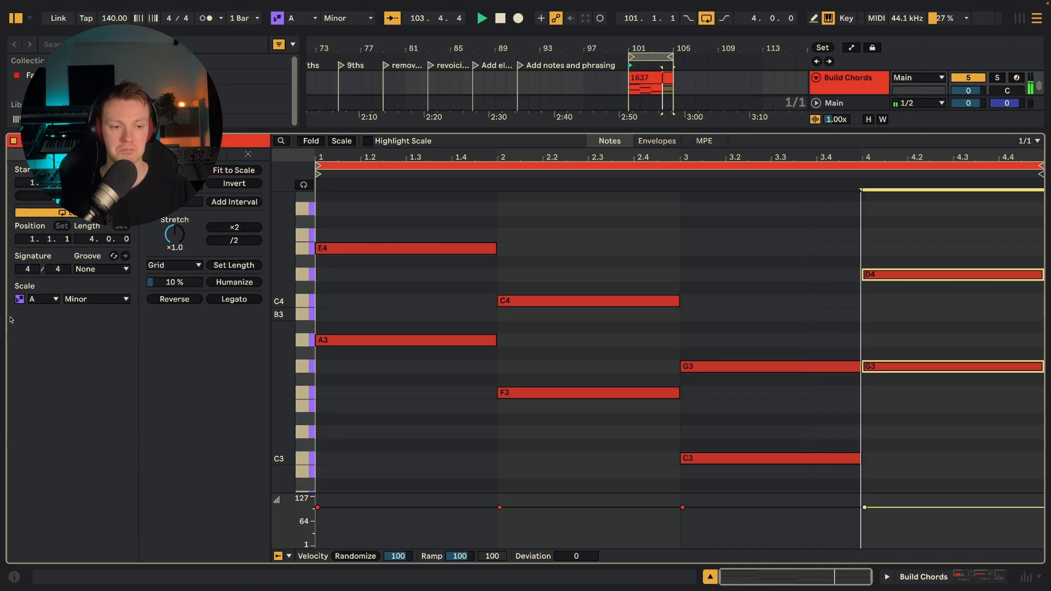
{"action": "key", "text": "space"}
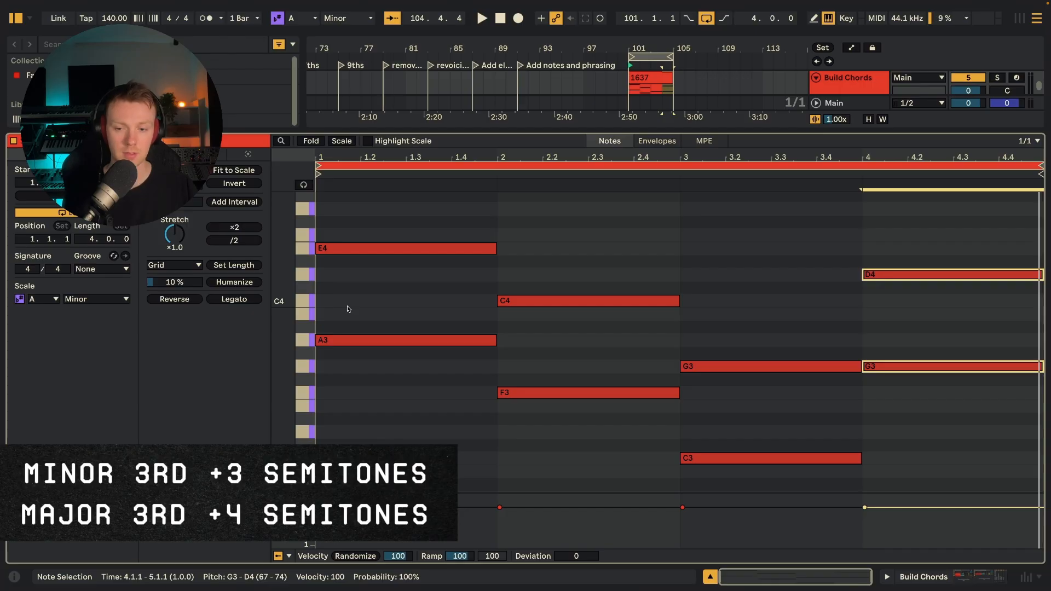
- Add one-bar thirds to the four chords: C4, A3, E3 and B3 in bars 1 to 4, and listen to the result
{"action": "double_click", "coordinate": [348, 305]}
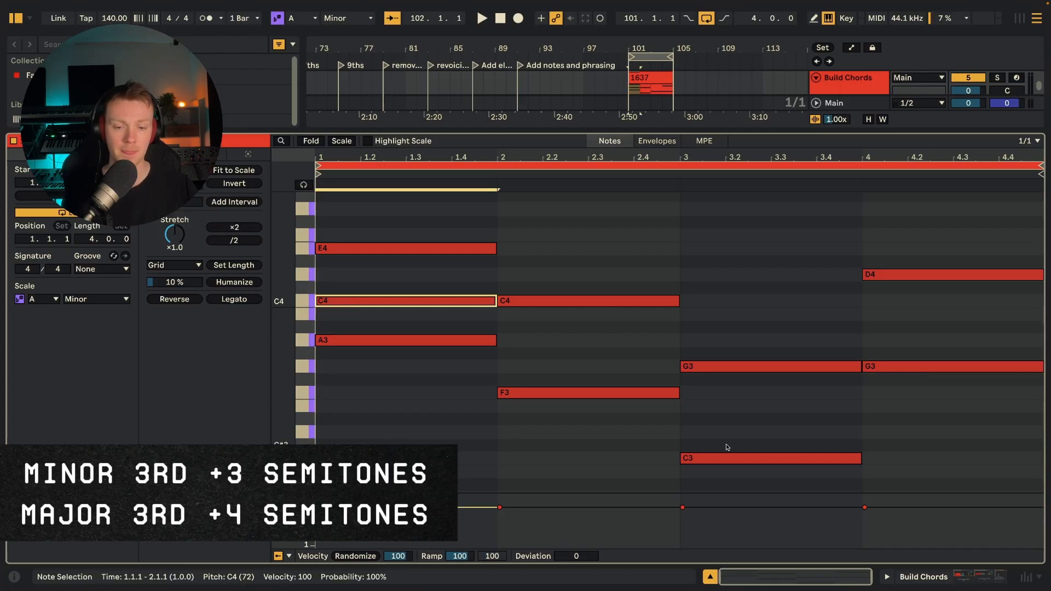
{"action": "double_click", "coordinate": [541, 340]}
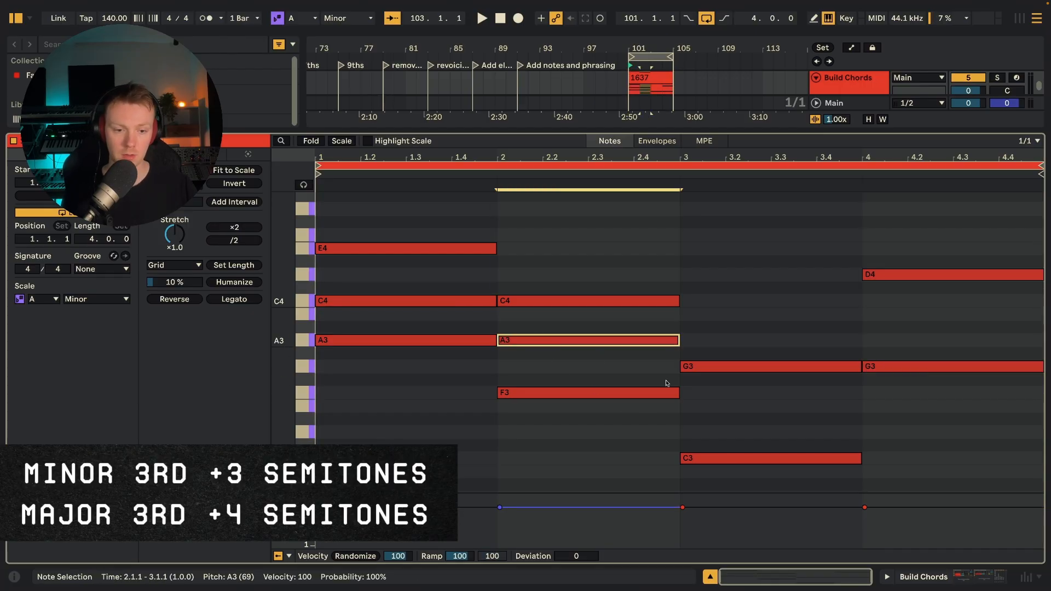
{"action": "double_click", "coordinate": [749, 407]}
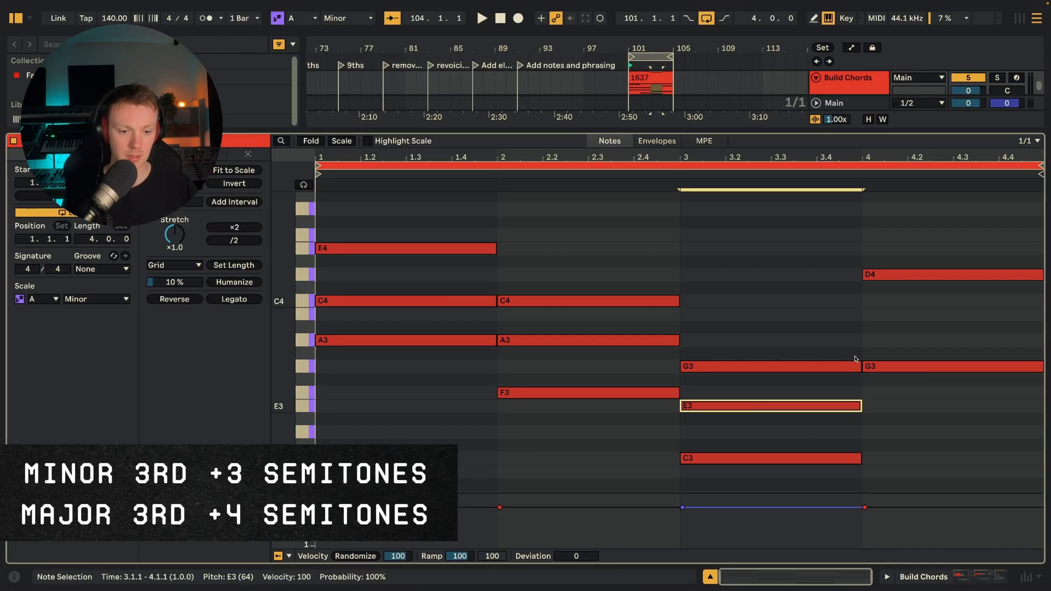
{"action": "double_click", "coordinate": [911, 315]}
{"action": "key", "text": "space"}
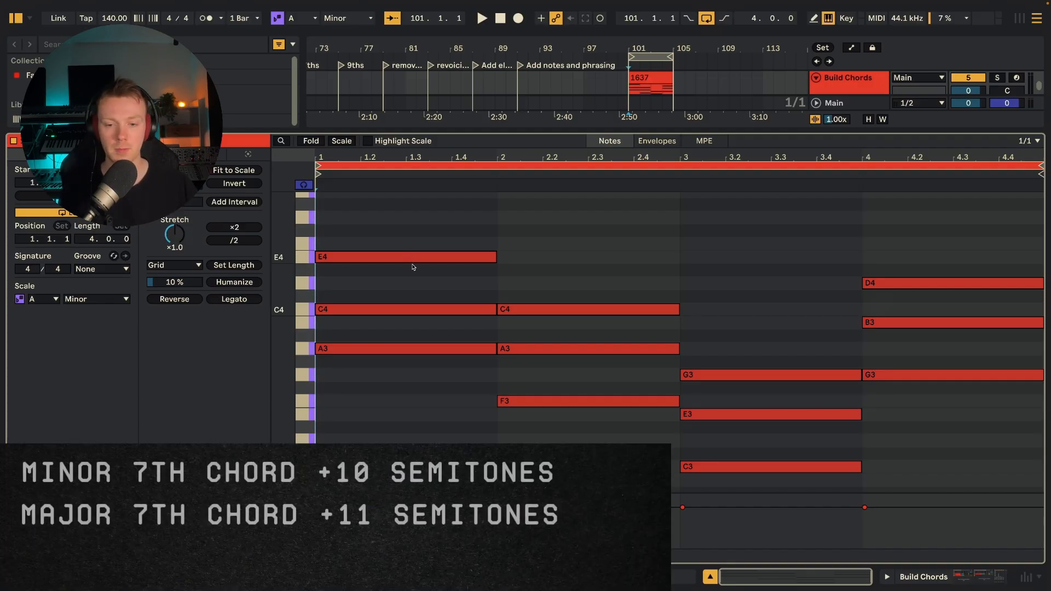
- Add sevenths on top of the four chords: G4, E4, B3 and F4 in bars 1 to 4, and play the progression
{"action": "left_click_drag", "start_coordinate": [375, 356], "coordinate": [546, 256]}
{"action": "left_click_drag", "start_coordinate": [546, 257], "coordinate": [782, 323]}
{"action": "left_click_drag", "start_coordinate": [973, 284], "coordinate": [974, 244]}
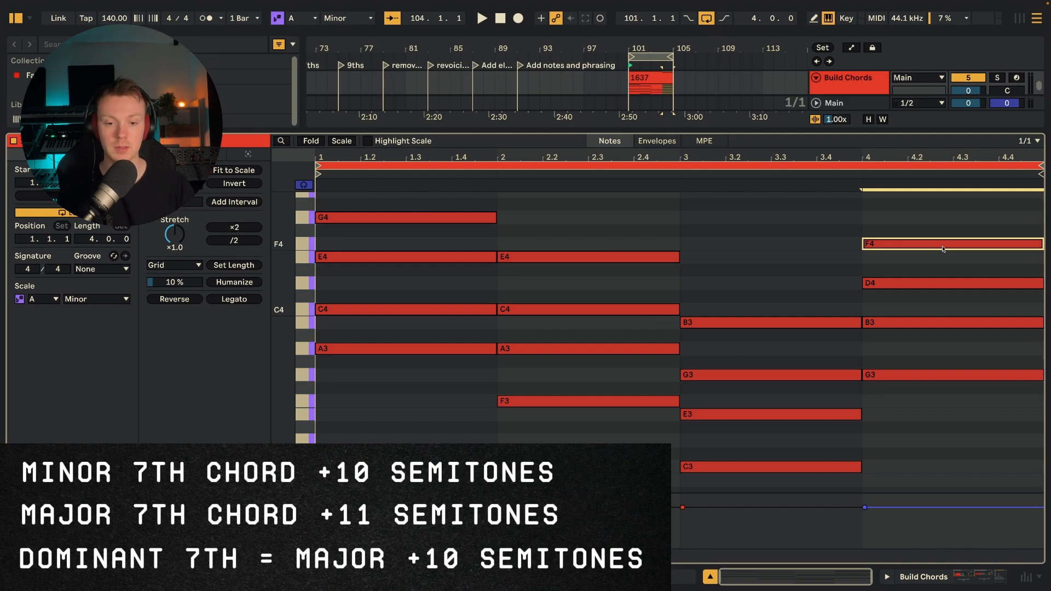
{"action": "key", "text": "space"}
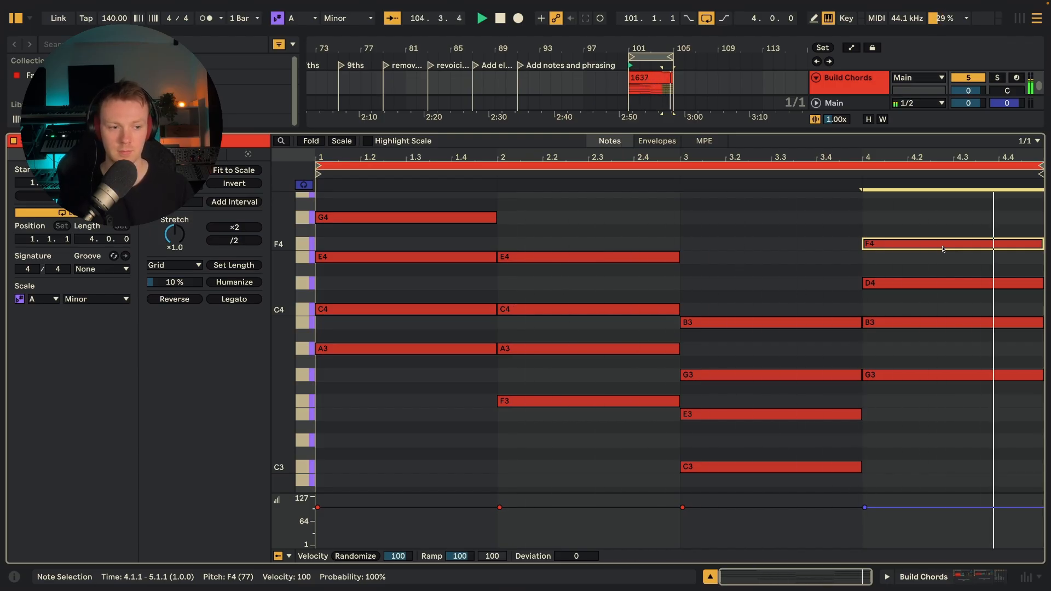
{"action": "key", "text": "space"}
- Add ninths above the four chords by copying notes to B4, G4, D4 and A4 in bars 1 to 4, and play them
{"action": "scroll", "coordinate": [931, 249], "scroll_direction": "up", "scroll_amount": 1}
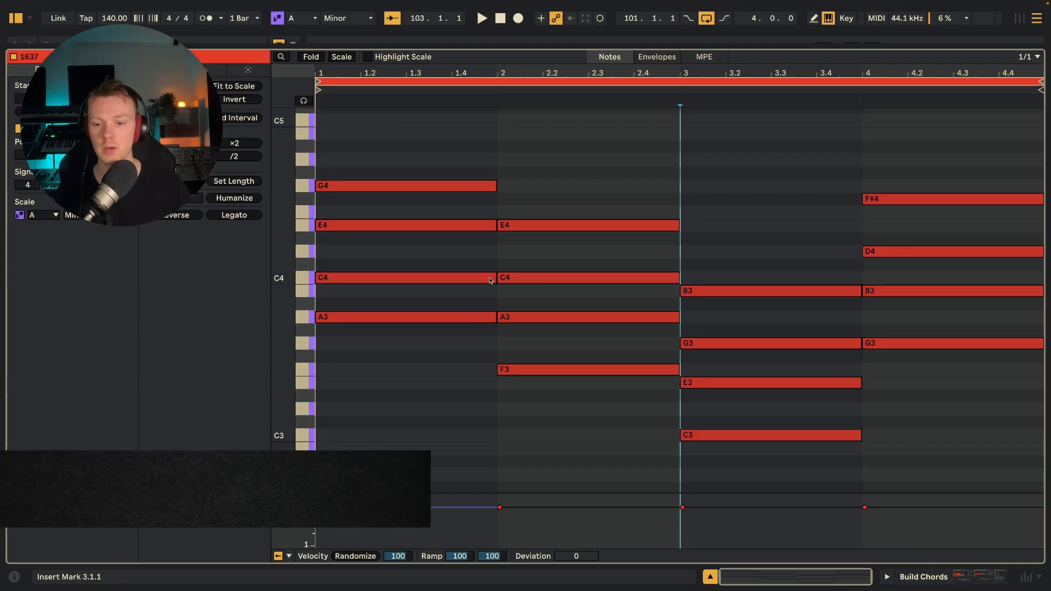
{"action": "left_click_drag", "start_coordinate": [328, 325], "coordinate": [329, 138]}
{"action": "left_click_drag", "start_coordinate": [562, 371], "coordinate": [562, 185]}
{"action": "left_click_drag", "start_coordinate": [736, 438], "coordinate": [748, 256]}
{"action": "left_click_drag", "start_coordinate": [933, 345], "coordinate": [946, 185]}
{"action": "key", "text": "space"}
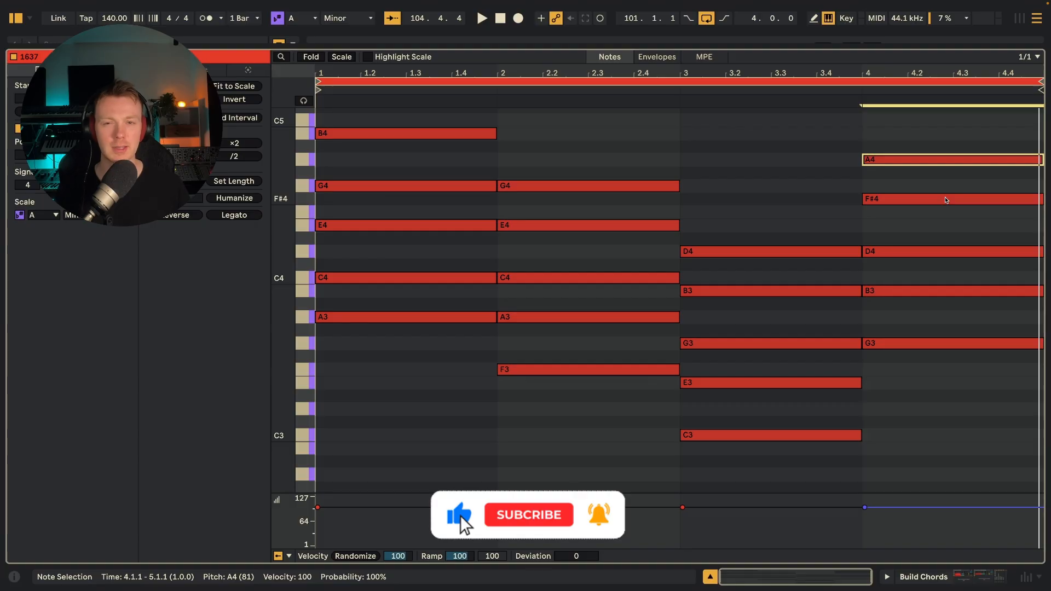
- Remove the B3 note from the bar 4 chord and play the progression
{"action": "left_click", "coordinate": [326, 413]}
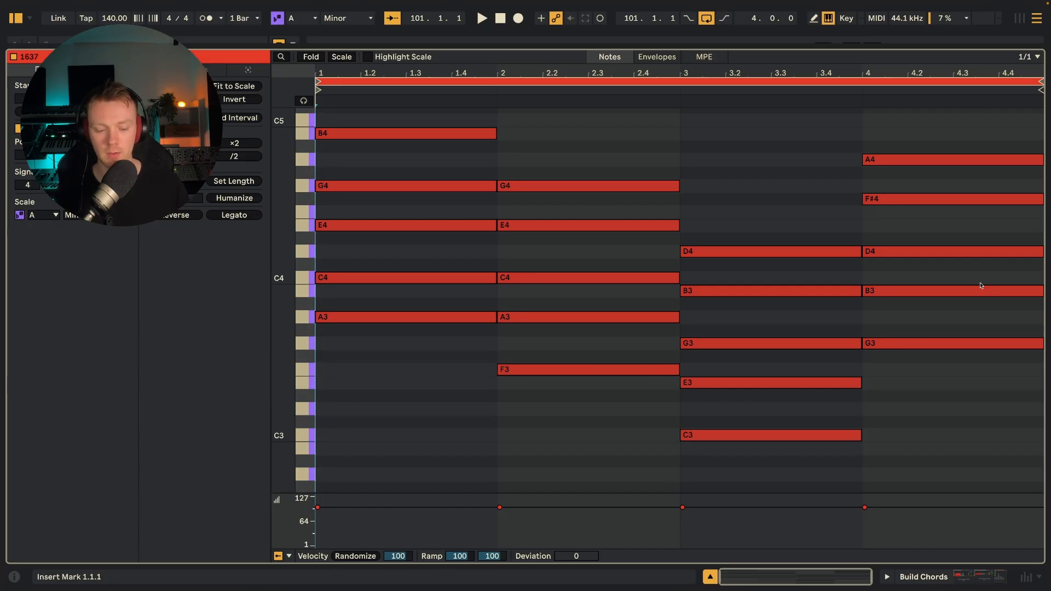
{"action": "double_click", "coordinate": [912, 290]}
{"action": "key", "text": "space"}
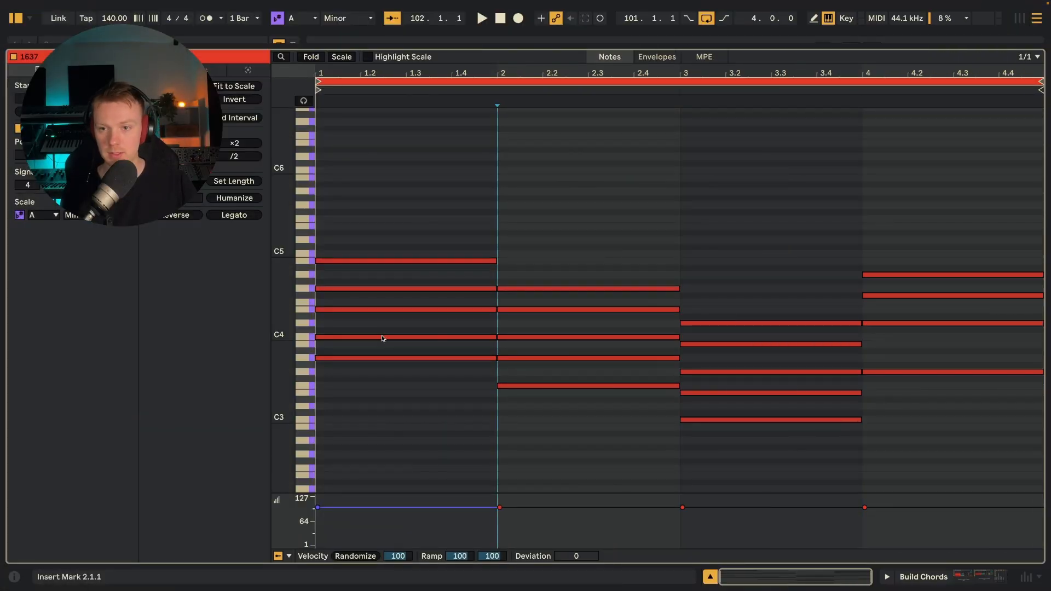
- Revoice the first two chords: raise C4 and B4 an octave in bar 1, and in bar 2 raise A3 to A4 and G4 to B4
{"action": "left_click_drag", "start_coordinate": [383, 338], "coordinate": [390, 181]}
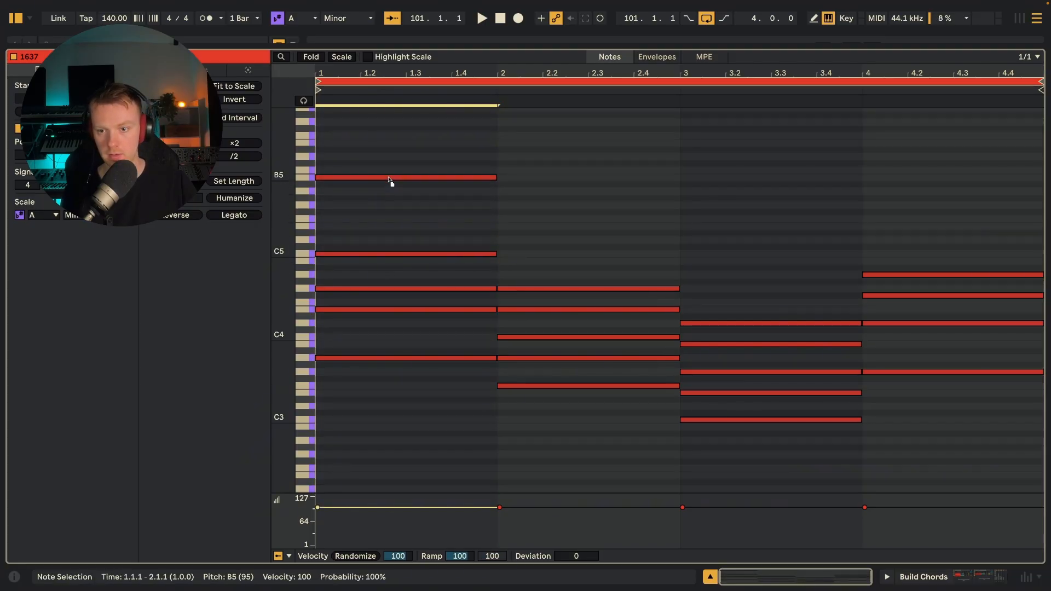
{"action": "left_click", "coordinate": [525, 359]}
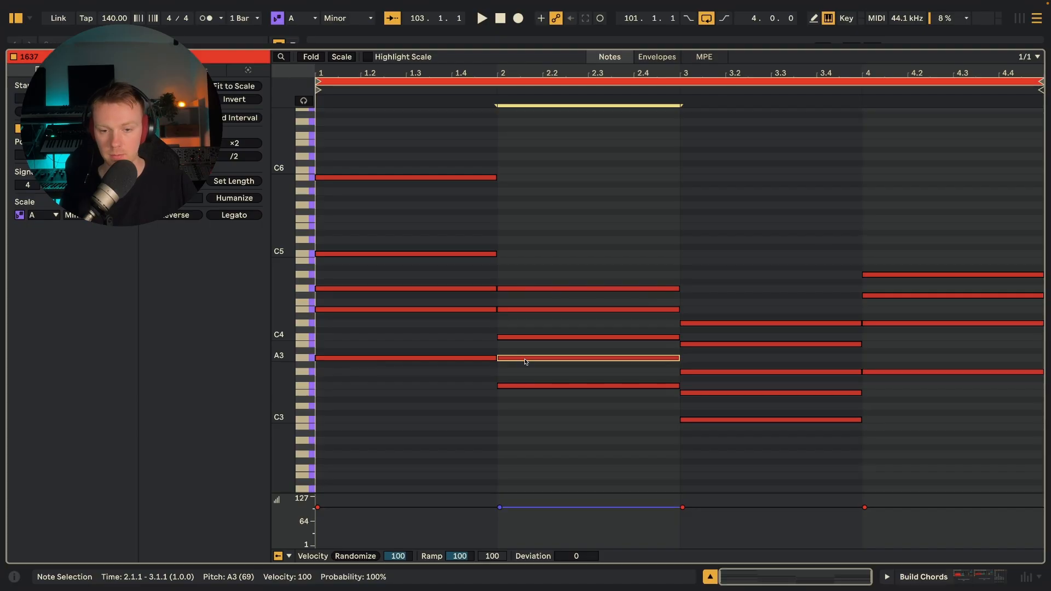
{"action": "left_click_drag", "start_coordinate": [525, 360], "coordinate": [515, 292]}
{"action": "left_click", "coordinate": [515, 277]}
{"action": "left_click", "coordinate": [516, 290]}
{"action": "left_click_drag", "start_coordinate": [516, 284], "coordinate": [518, 264]}
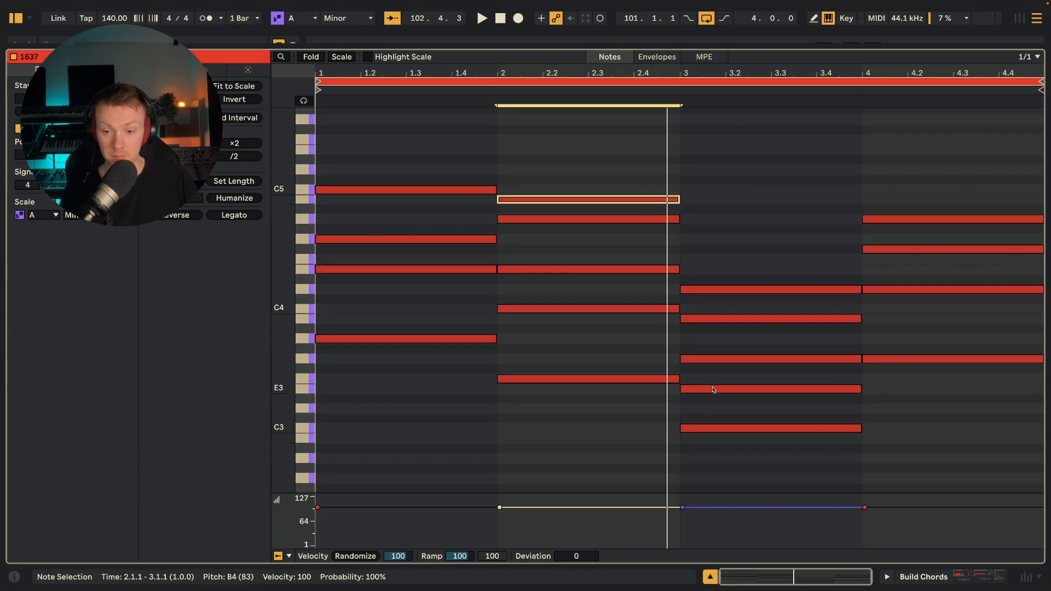
- Revoice the bar 3 chord: move E3 up two octaves to E5 and raise G3, B3 and D4 one octave
{"action": "left_click_drag", "start_coordinate": [714, 390], "coordinate": [712, 152]}
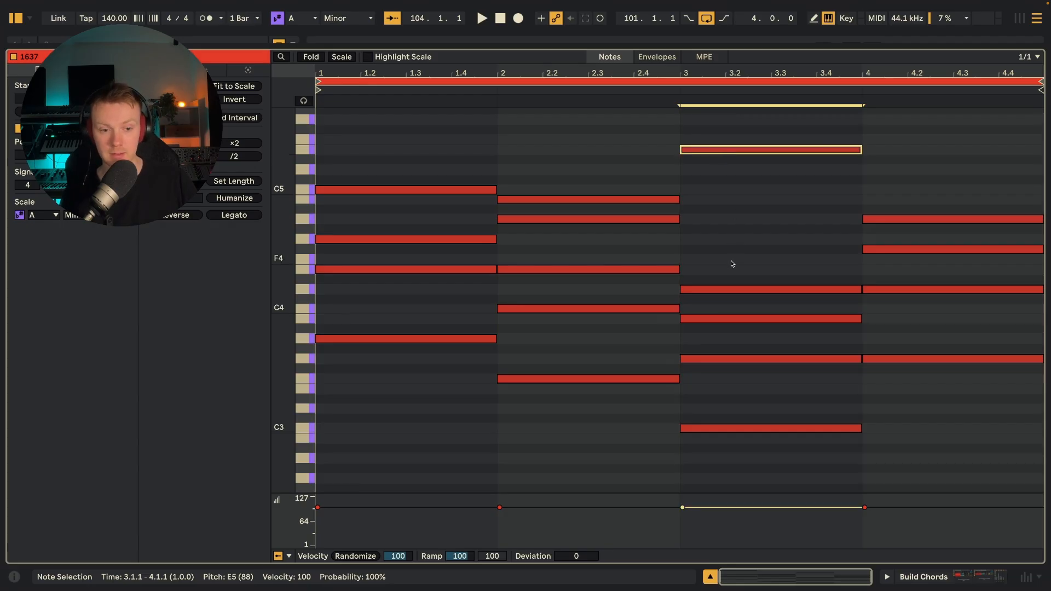
{"action": "left_click_drag", "start_coordinate": [732, 264], "coordinate": [739, 401]}
{"action": "left_click_drag", "start_coordinate": [719, 360], "coordinate": [730, 243]}
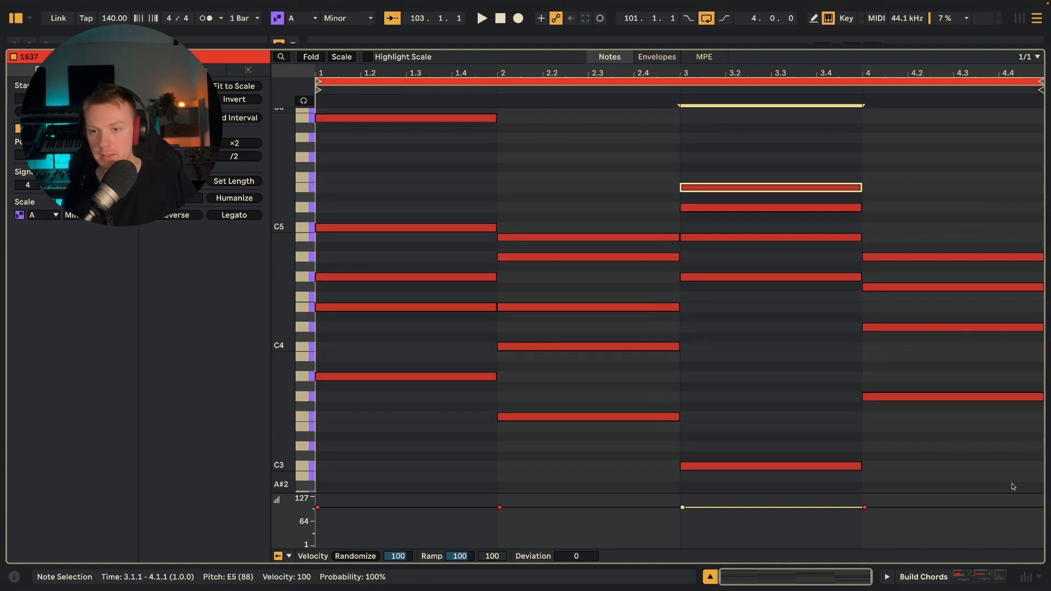
- Transpose the whole progression down one octave, raise the F#3 note in the bar 4 chord, and play it back
{"action": "key", "text": "ctrl+a"}
{"action": "left_click_drag", "start_coordinate": [318, 377], "coordinate": [323, 477]}
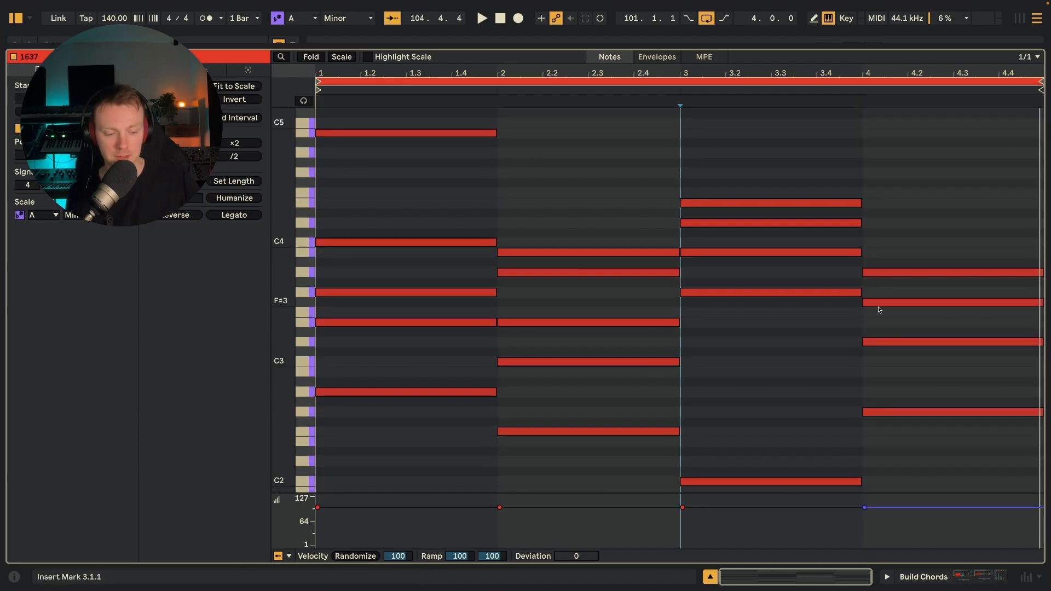
{"action": "left_click_drag", "start_coordinate": [880, 303], "coordinate": [882, 253]}
{"action": "key", "text": "space"}
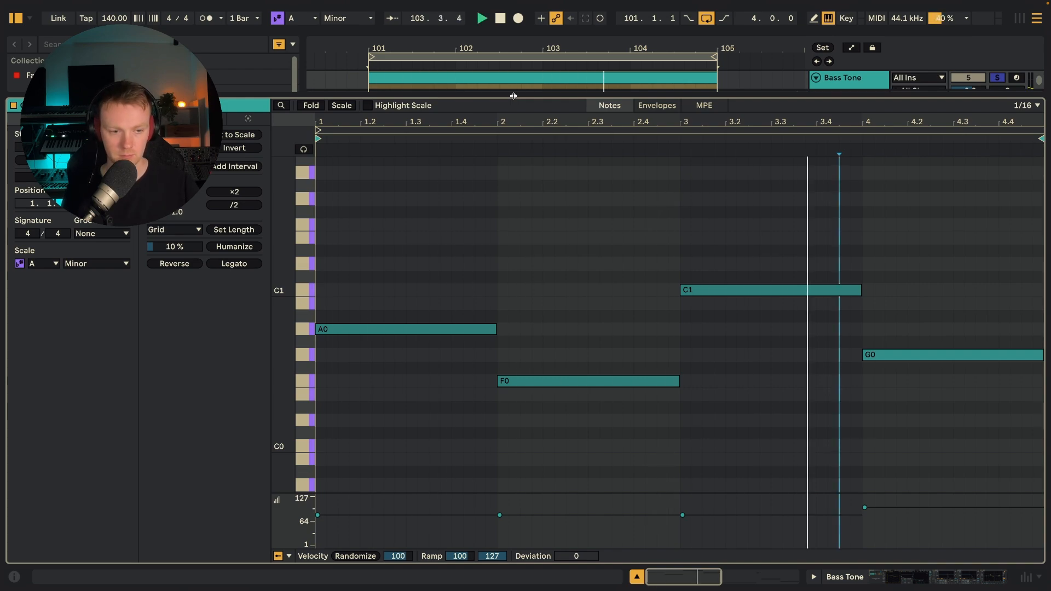
- Show the Harmony Layer clip's notes in an enlarged note editor and play the clip
{"action": "left_click_drag", "start_coordinate": [513, 96], "coordinate": [514, 386]}
{"action": "left_click", "coordinate": [456, 159]}
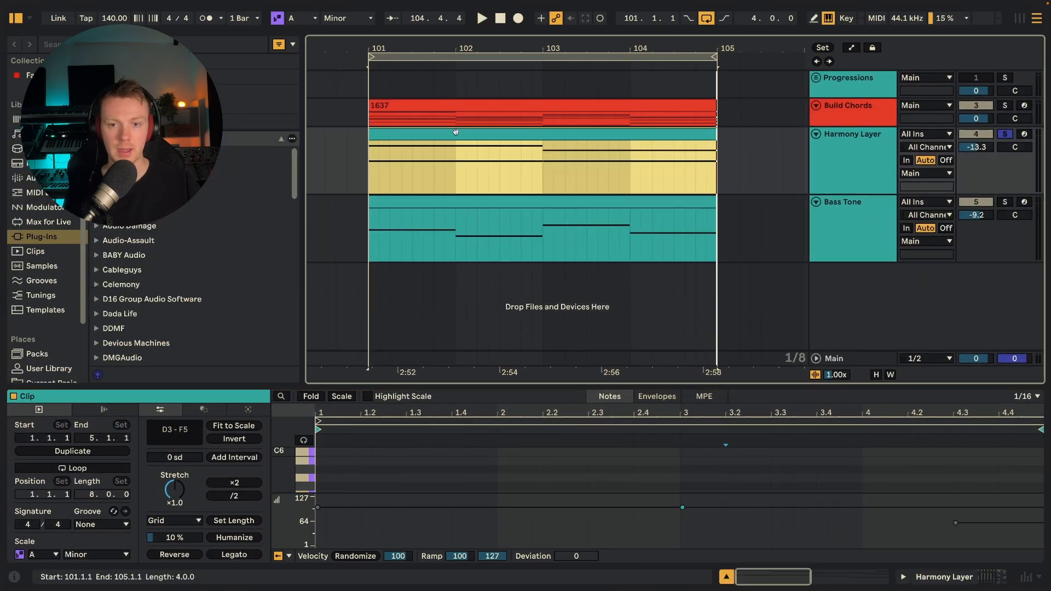
{"action": "left_click_drag", "start_coordinate": [458, 386], "coordinate": [454, 69]}
{"action": "key", "text": "space"}
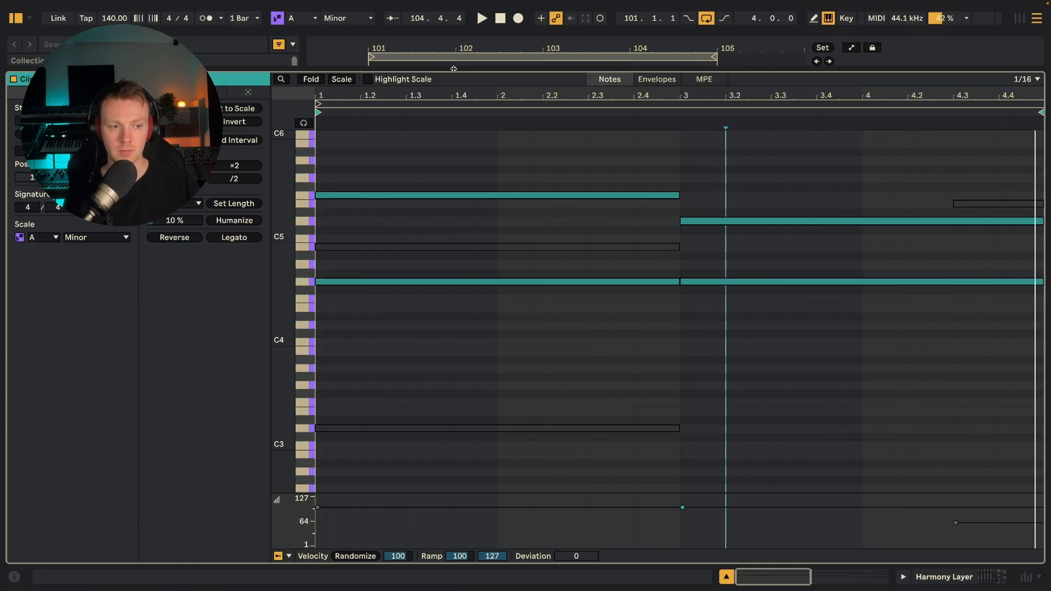
- Return to the arrangement and play back the chord clip to hear its voicing
{"action": "left_click_drag", "start_coordinate": [460, 69], "coordinate": [442, 586]}
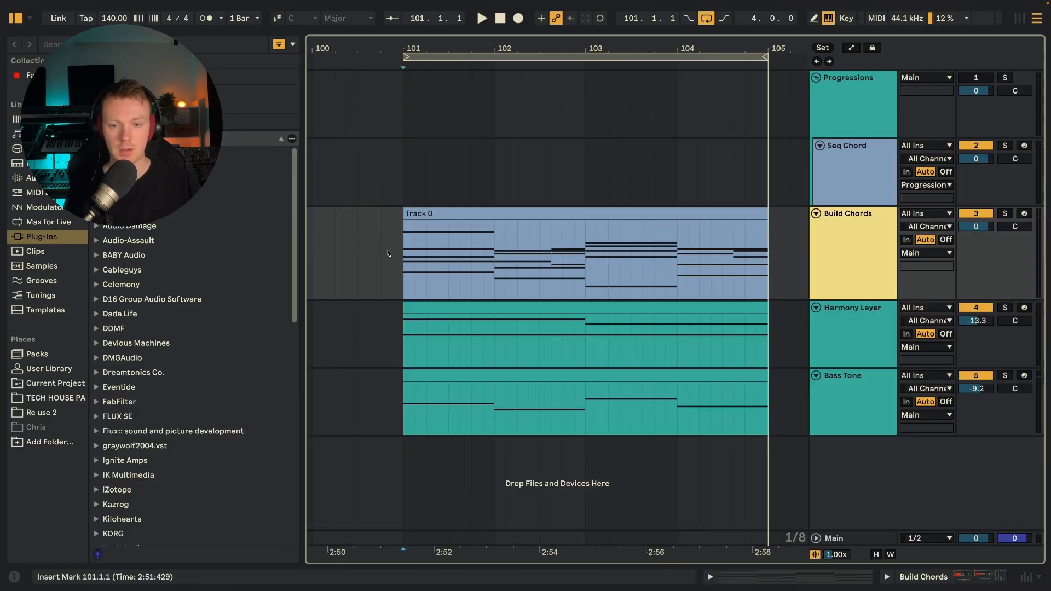
{"action": "key", "text": "super+z"}
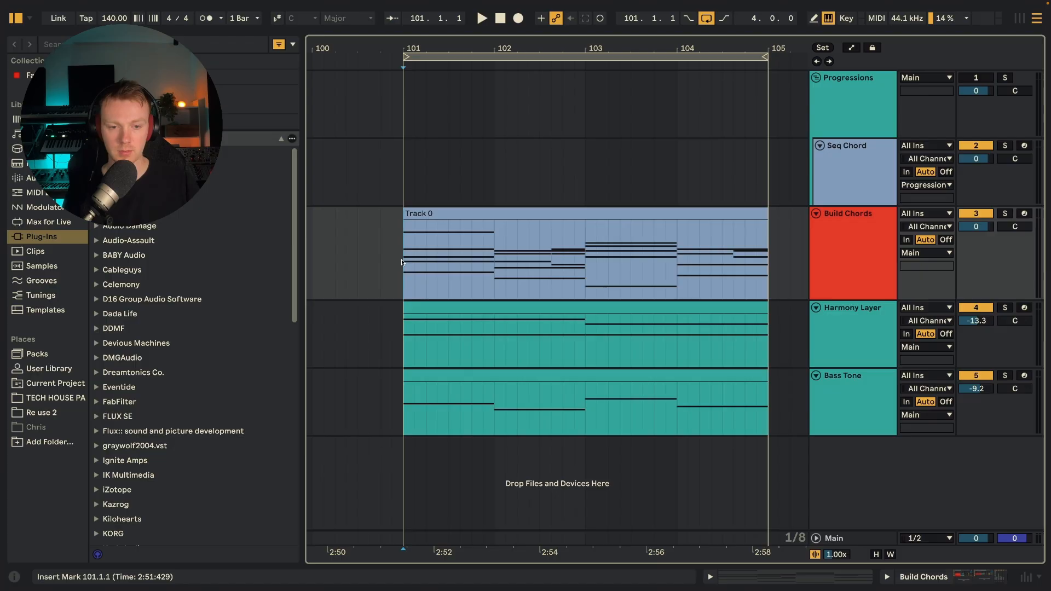
{"action": "key", "text": "space"}
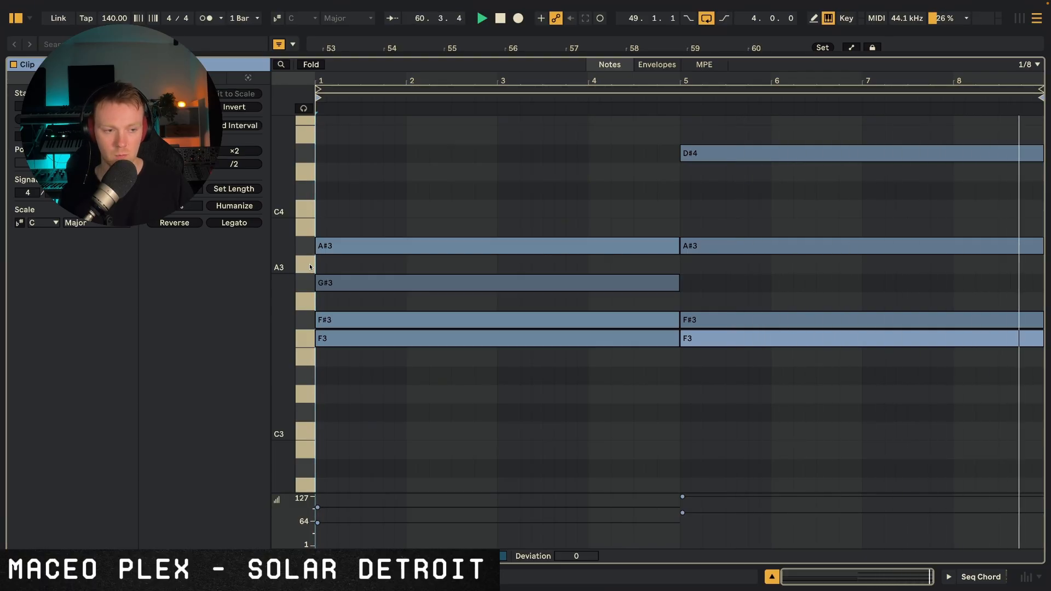
{"action": "key", "text": "space"}
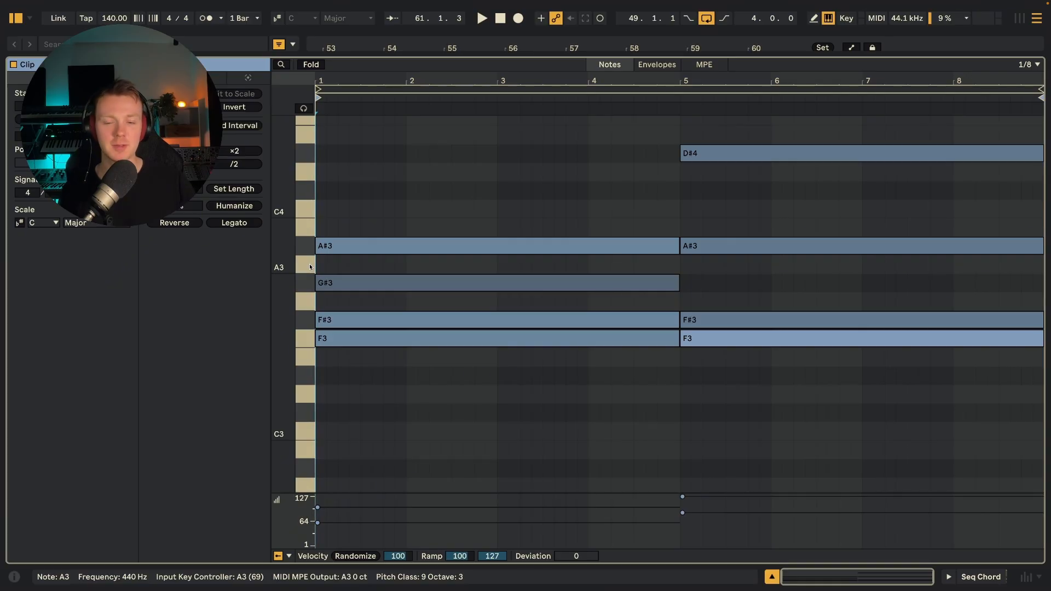